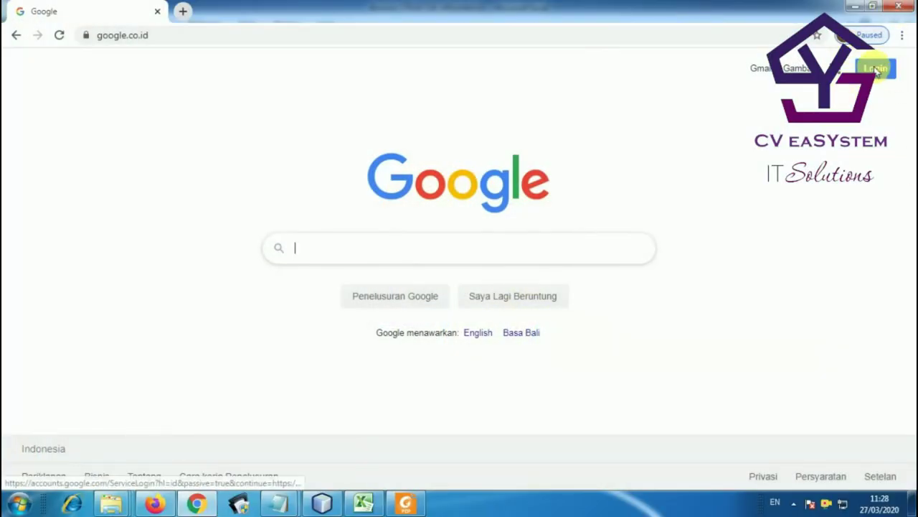
- Sign in from the Login button by choosing the account and submitting its password
click(876, 69)
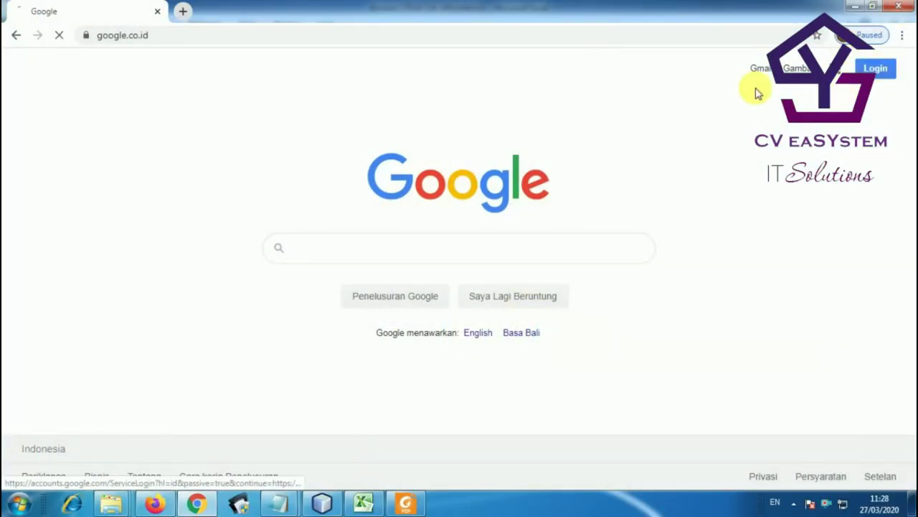
click(313, 217)
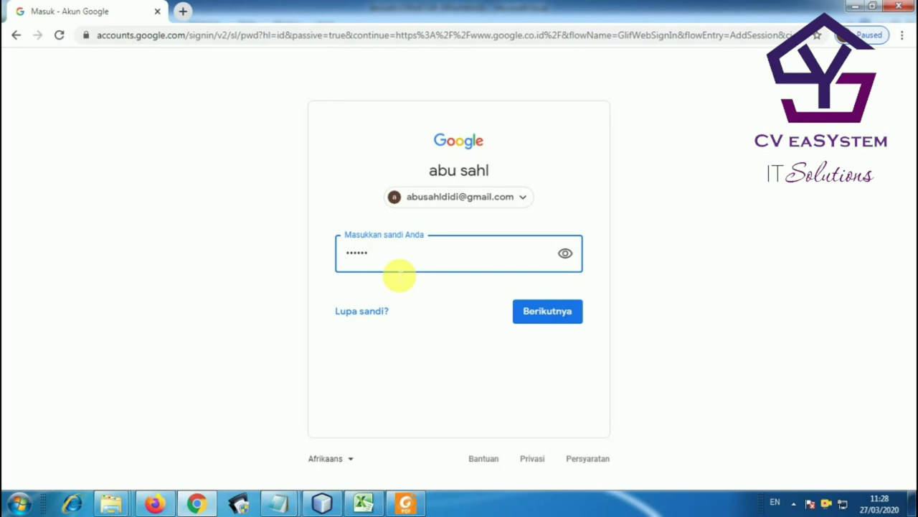
text(abu)
click(555, 313)
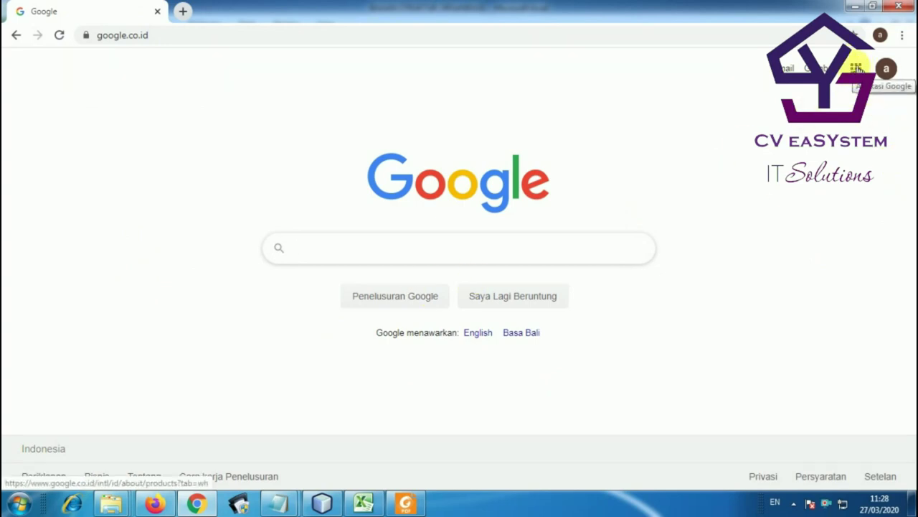
- Open Dokumen from the Google apps grid and create a 'Resume' document from the Resume Koral template
click(857, 68)
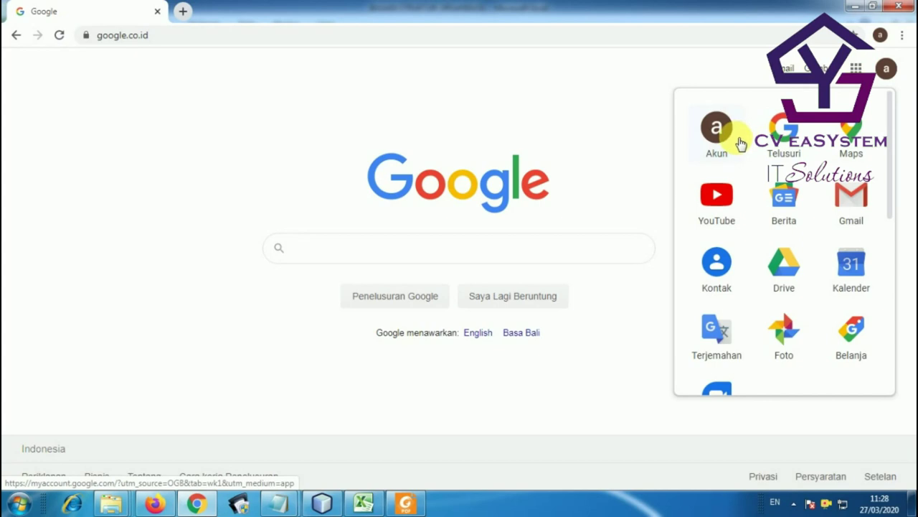
scroll(741, 147, down, 2)
scroll(745, 161, down, 3)
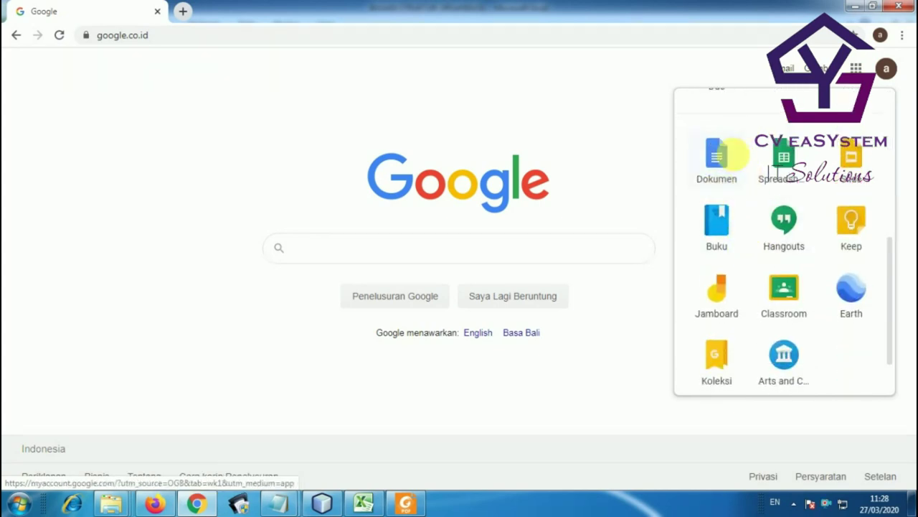
click(715, 161)
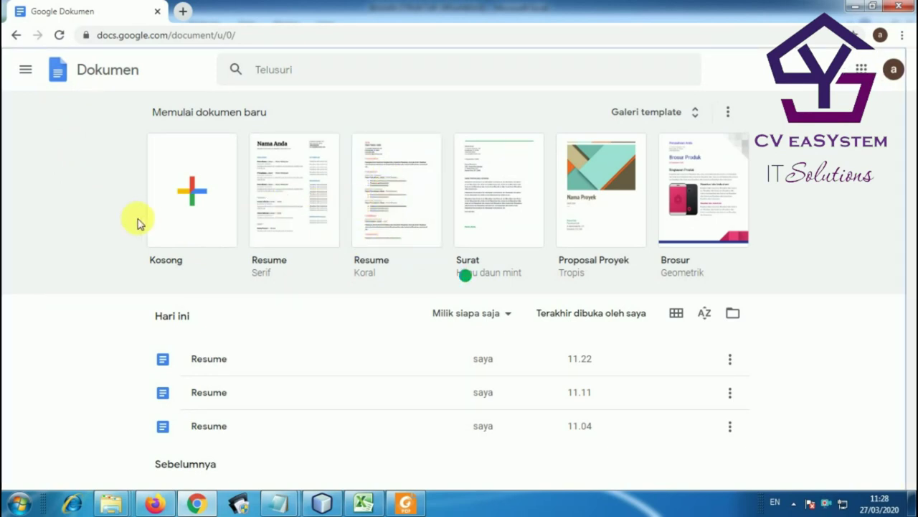
click(378, 208)
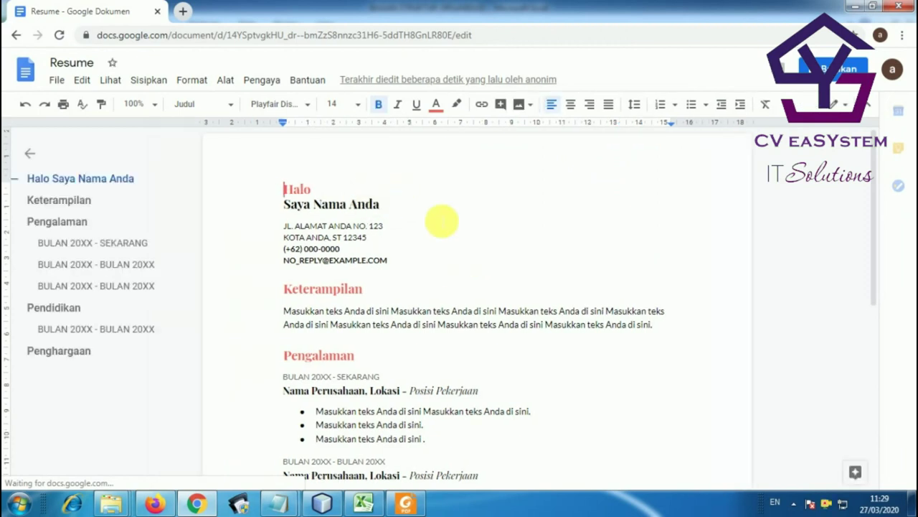
- Select all the resume template text from 'Halo' to the end and delete it
scroll(412, 238, down, 2)
scroll(409, 240, up, 3)
scroll(390, 232, up, 3)
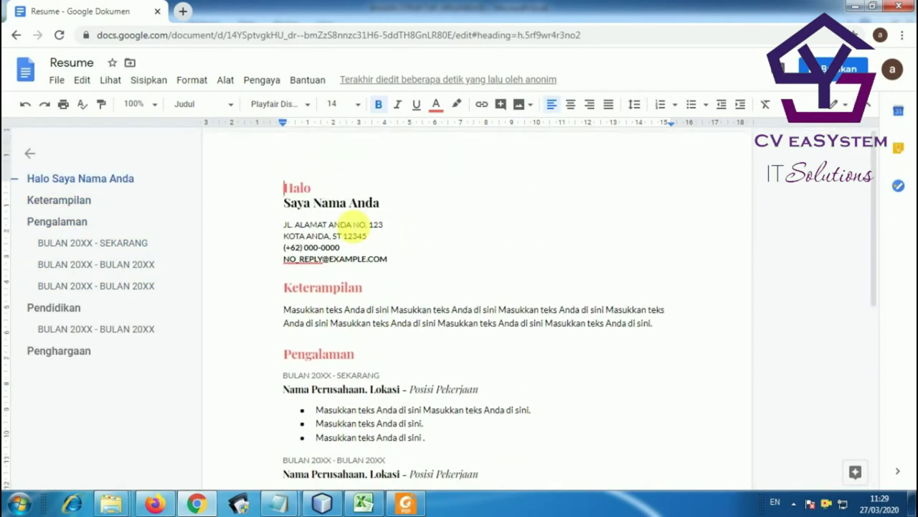
mouse_move(284, 188)
mouse_down()
mouse_move(361, 380)
mouse_move(558, 394)
mouse_move(506, 382)
mouse_up()
scroll(621, 437, down, 5)
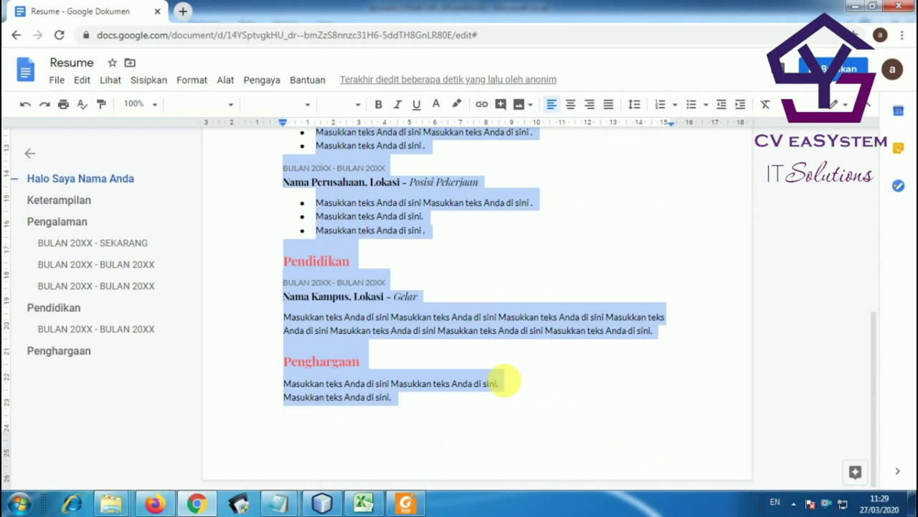
key(Delete)
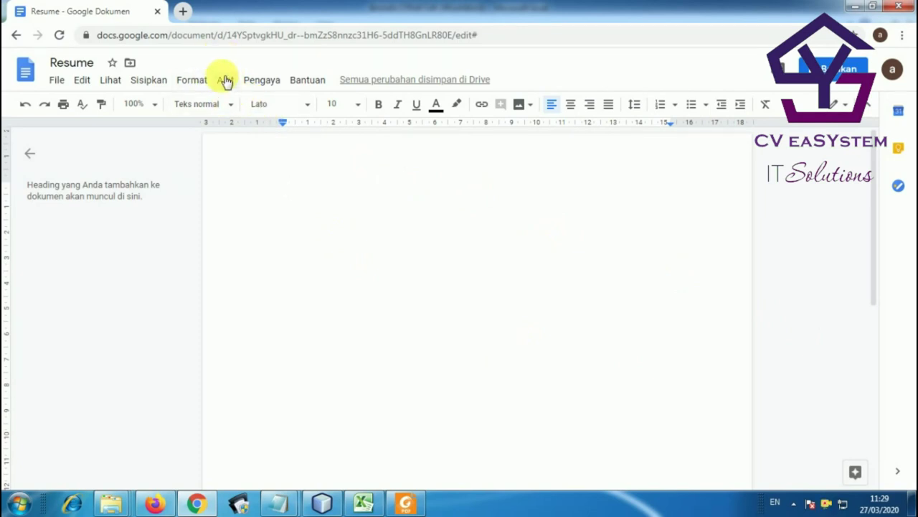
click(225, 80)
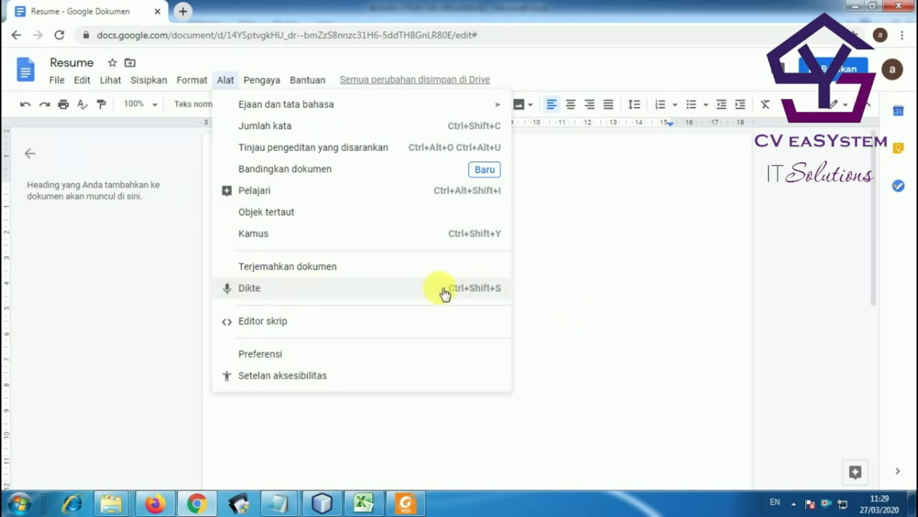
- Enable Dikte (voice typing) from the Alat menu, set to Bahasa Indonesia
click(482, 287)
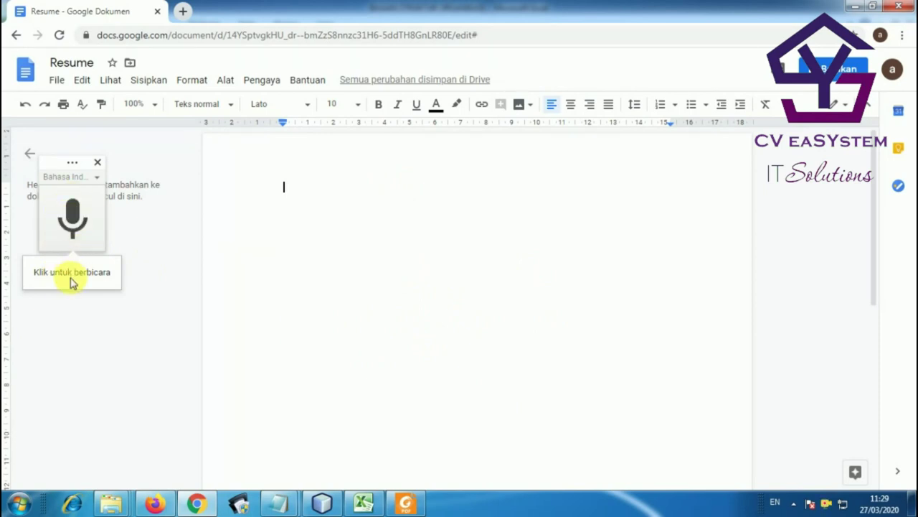
- Dictate 'Alhamdulillah sekarang saya bisa menulis tanpa menggunakan keyboard…', erase misheard words, then stop the microphone
click(73, 217)
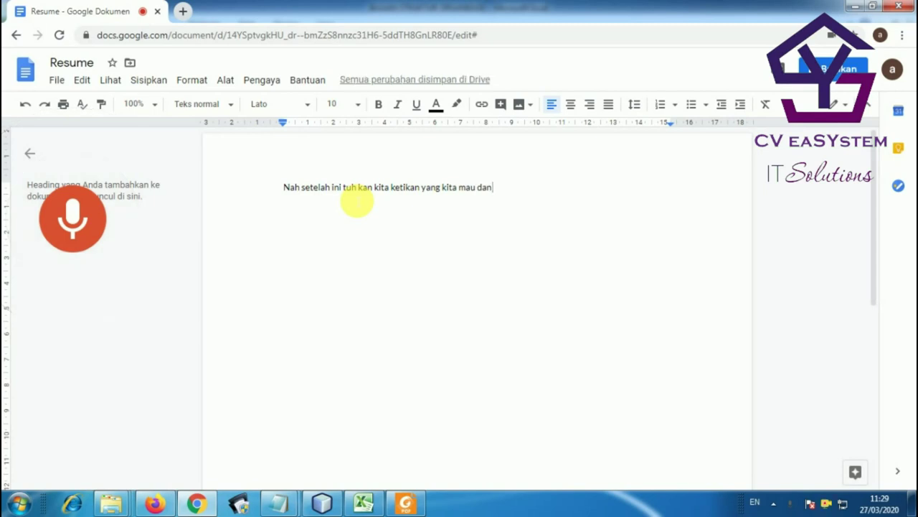
key(BackSpace)
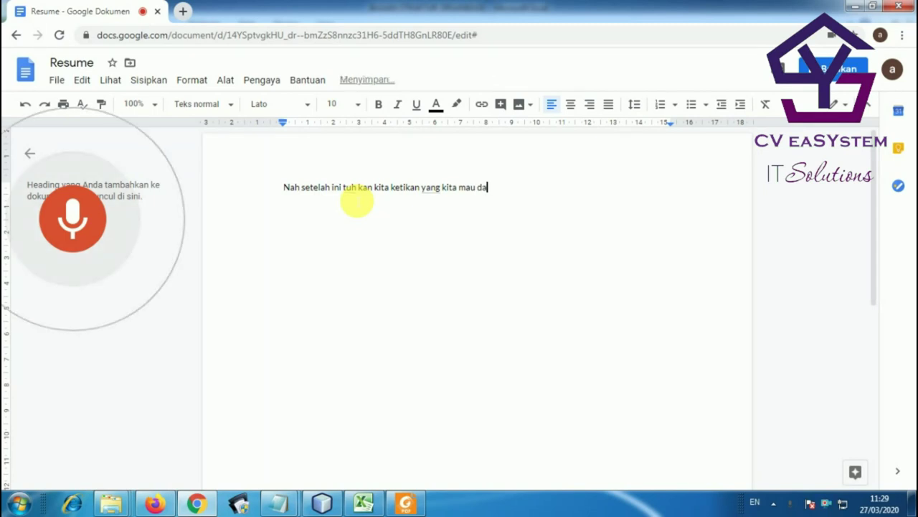
key(BackSpace)
key(BackSpace)
key(BackSpace)
key(BackSpace)
key(BackSpace)
key(BackSpace)
key(BackSpace)
key(BackSpace)
key(BackSpace)
key(BackSpace)
key(BackSpace)
key(BackSpace)
key(BackSpace)
key(BackSpace)
key(BackSpace)
key(BackSpace)
key(BackSpace)
key(BackSpace)
key(BackSpace)
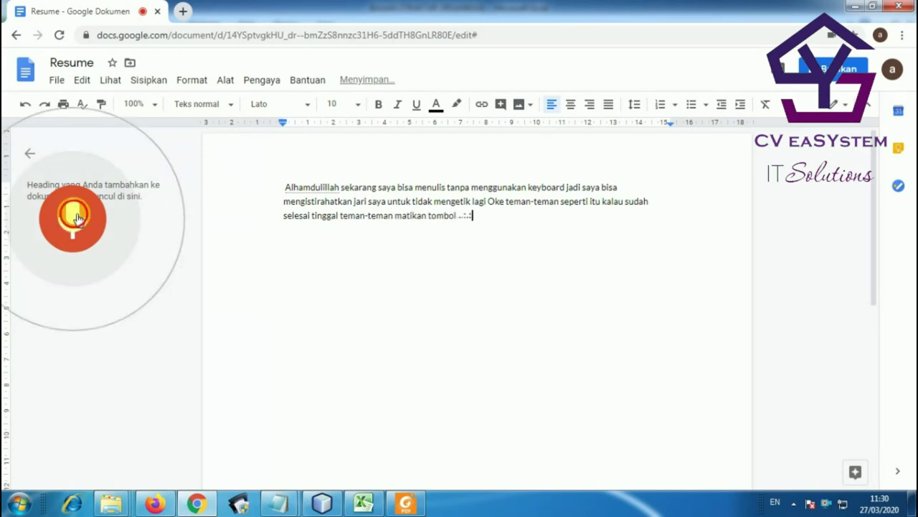
click(77, 219)
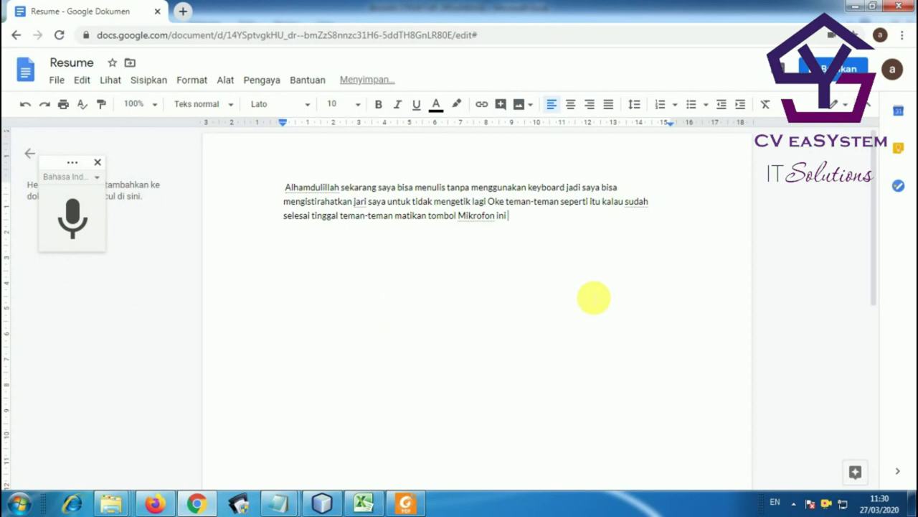